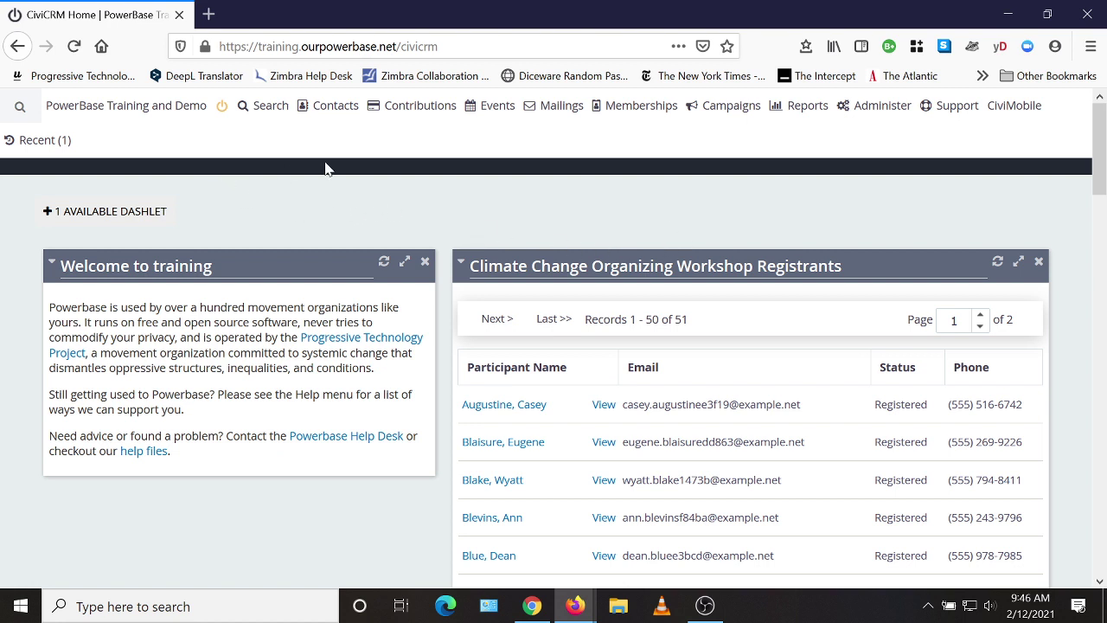
Open the Events dropdown from the dashboard's top navigation bar.
click(495, 106)
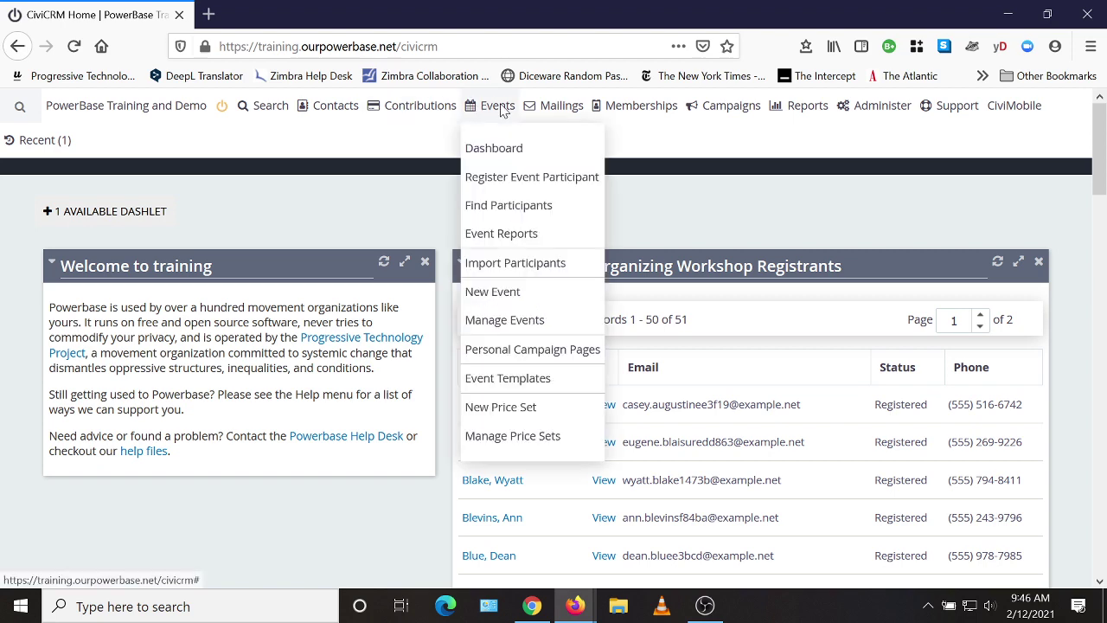
Go to Manage Events and open Event Links for the Climate Change Organizing Workshop.
click(497, 322)
scroll(366, 242, down, 1)
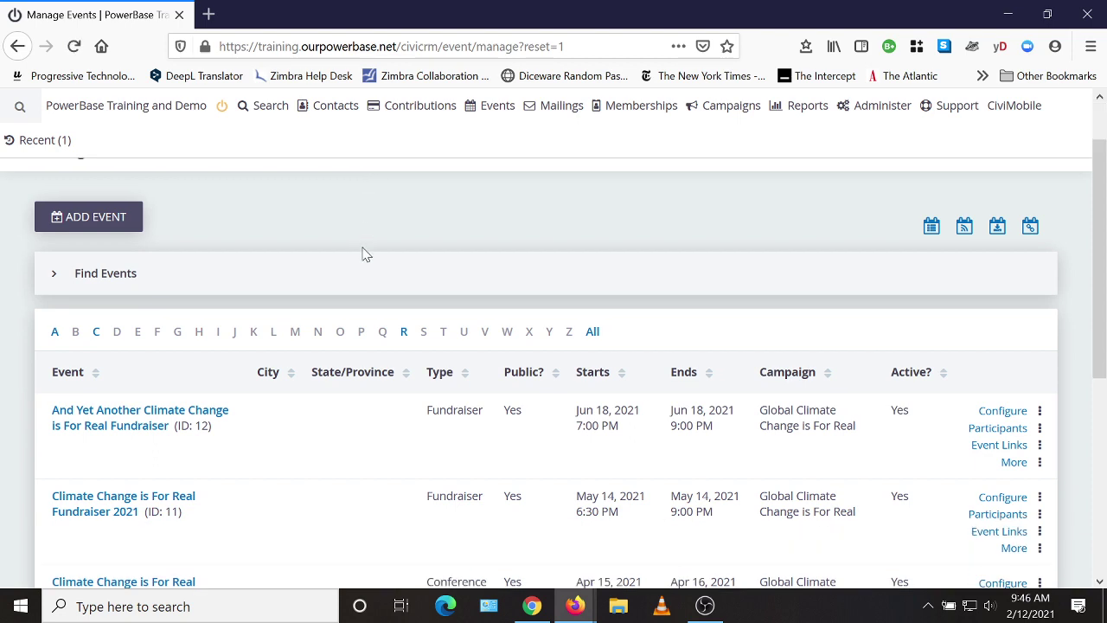
scroll(242, 271, down, 5)
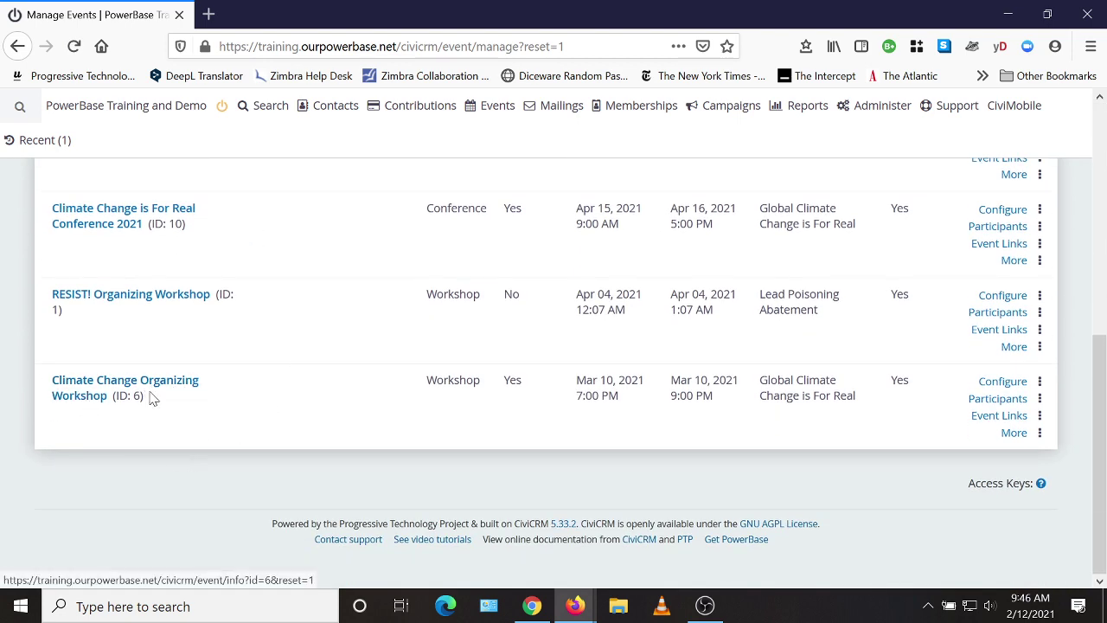
click(993, 422)
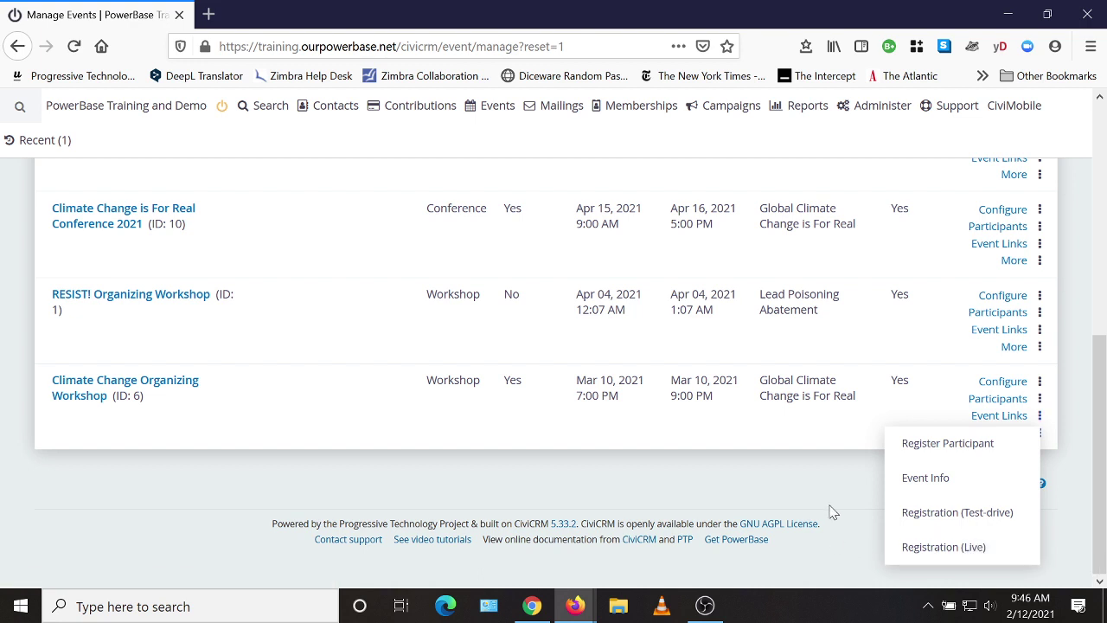
Copy the workshop's Event Info link address.
right_click(925, 488)
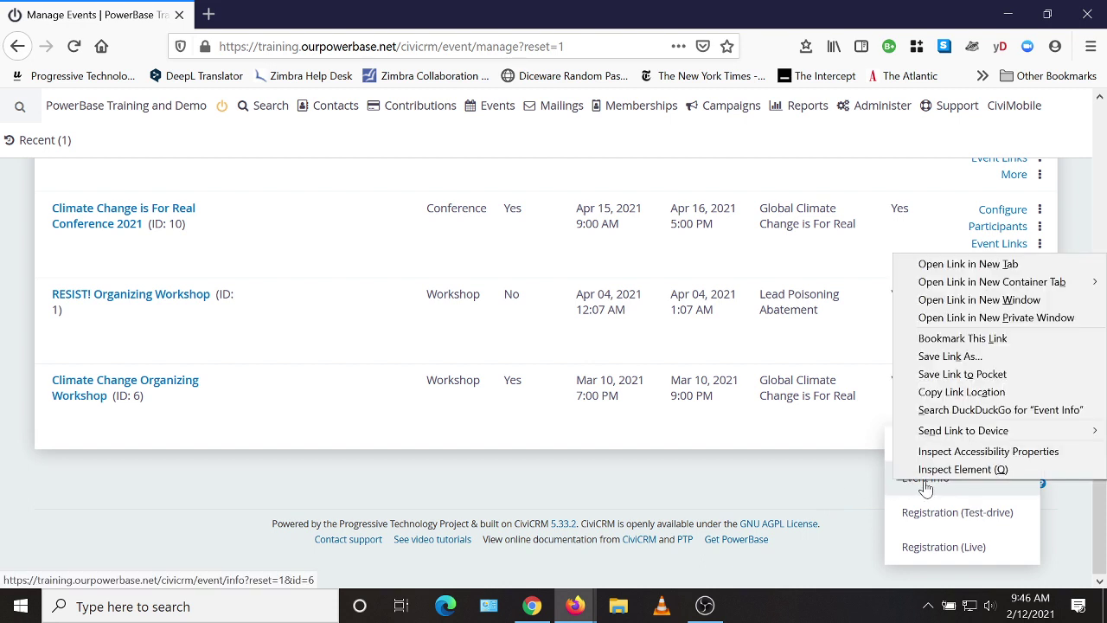
click(954, 394)
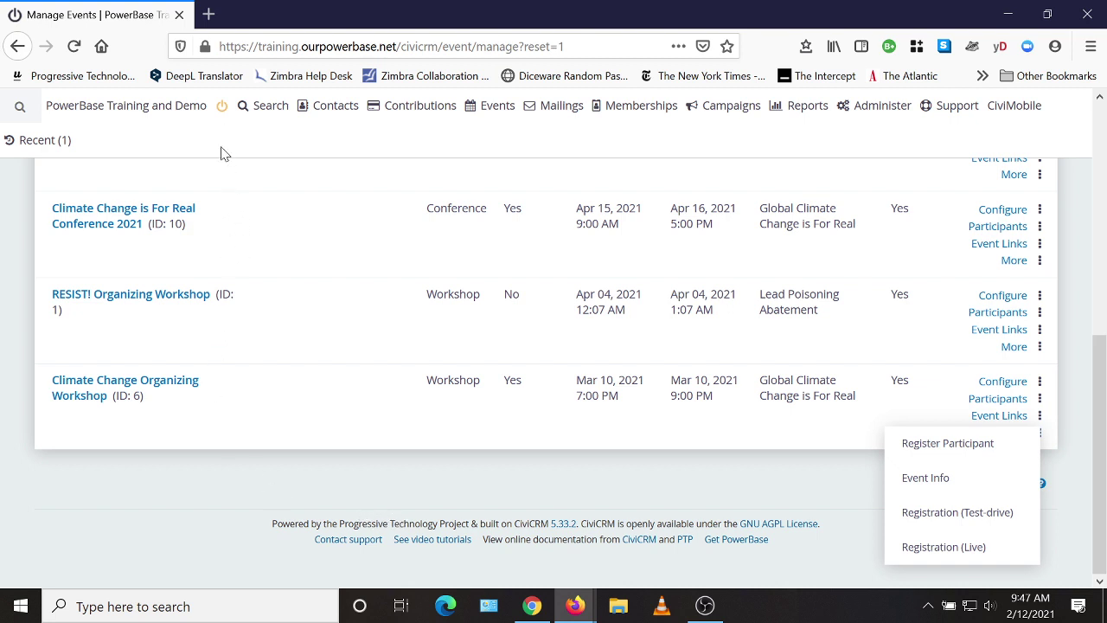
Load the copied Event Info URL in a new browser tab.
click(208, 18)
key(Down)
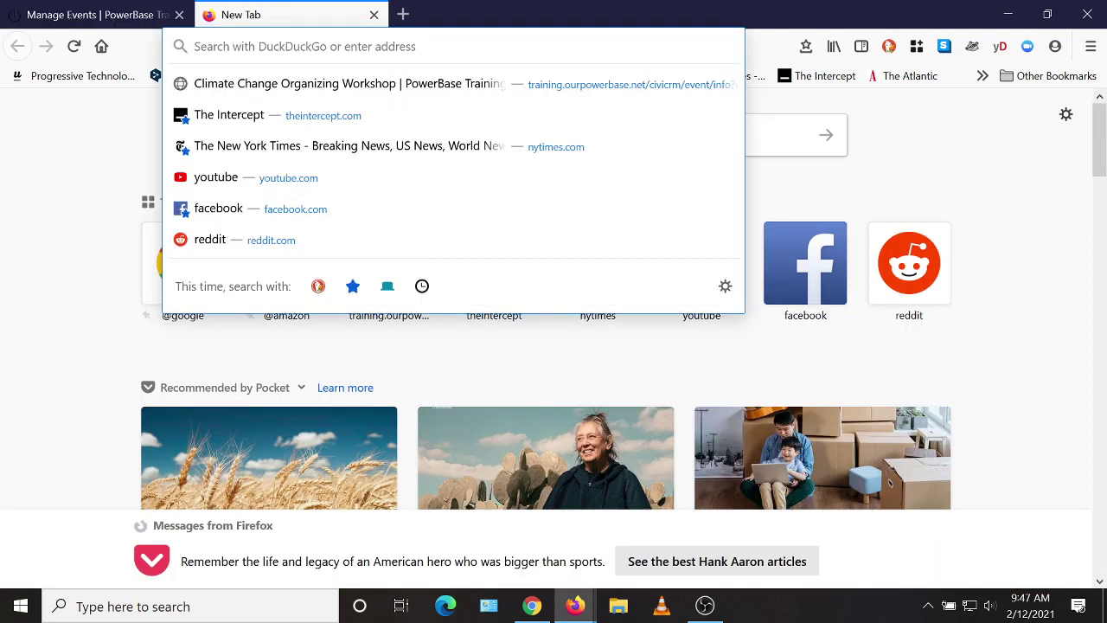
key(ctrl+v)
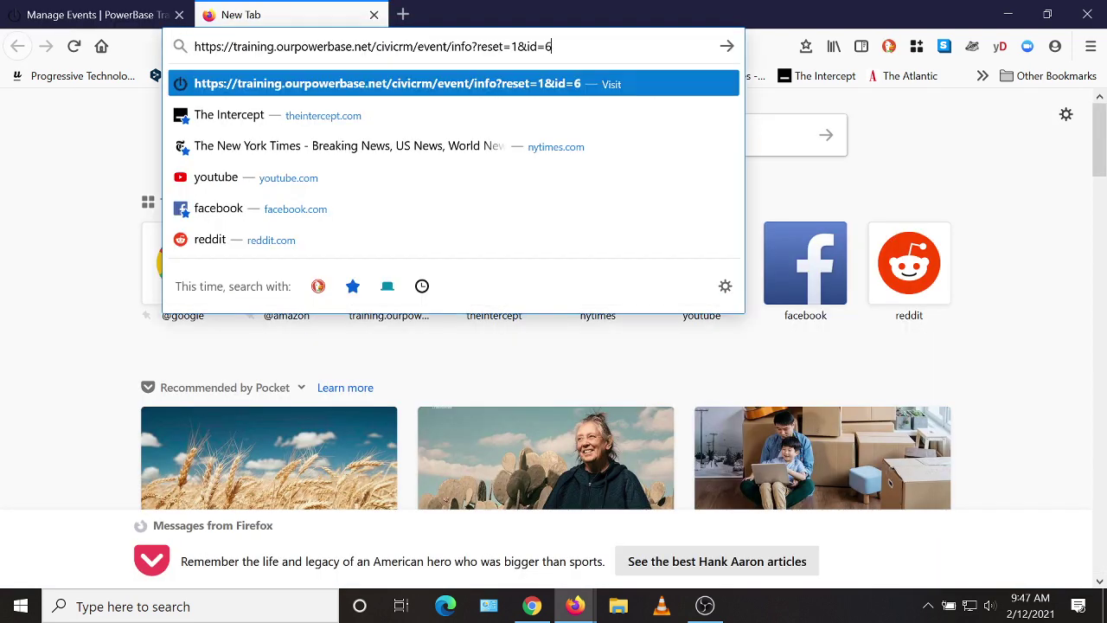
key(Return)
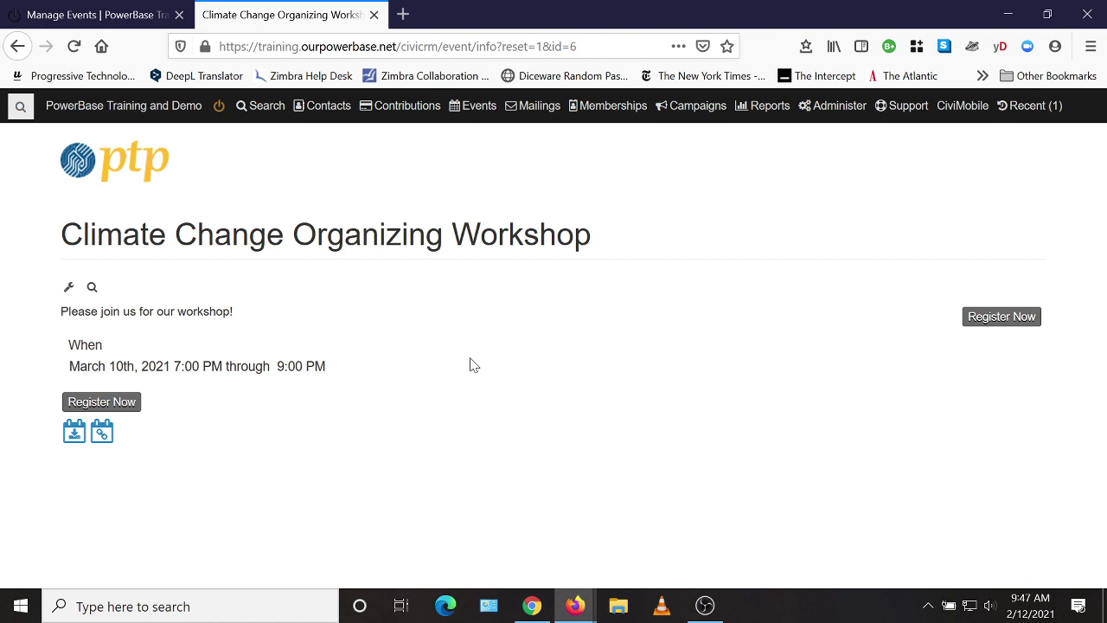
click(577, 608)
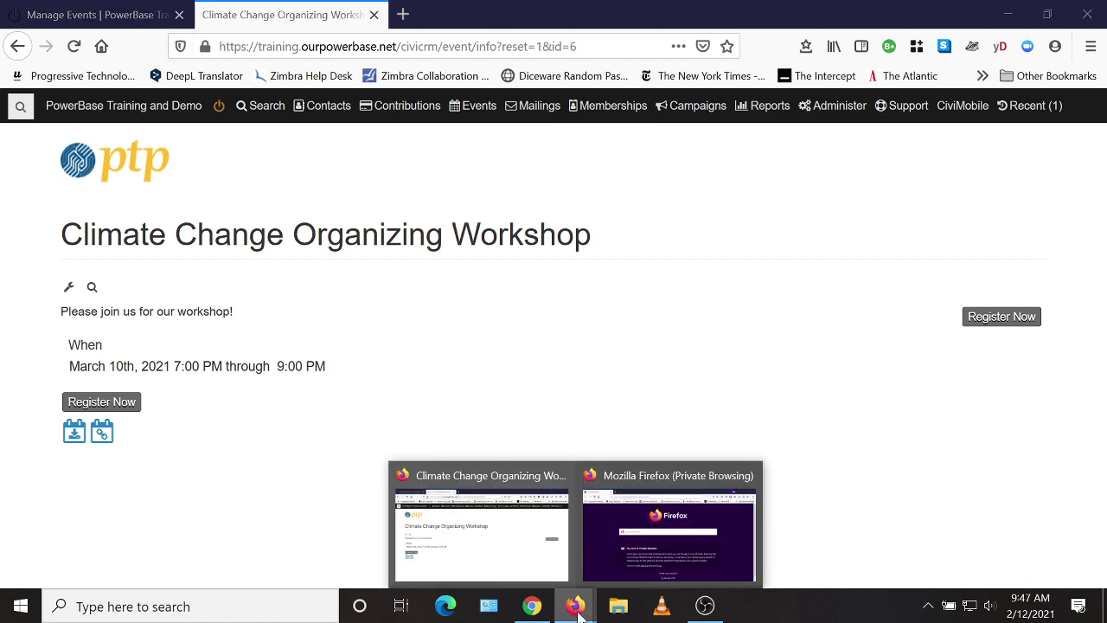
Load the workshop's Event Info page in the private window and choose Register Now.
click(606, 563)
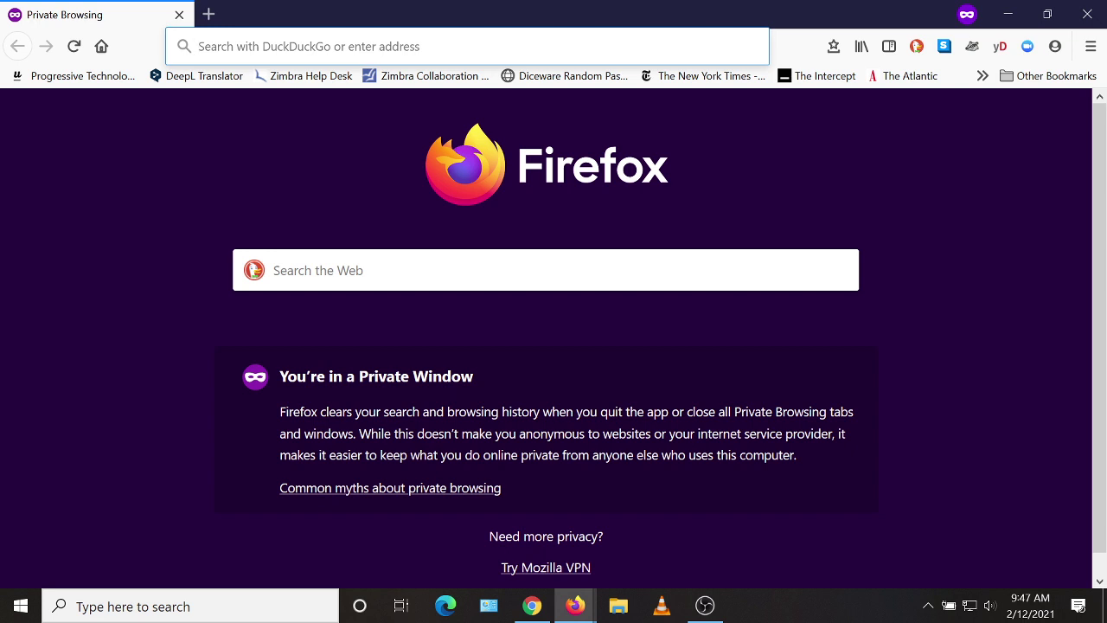
key(ctrl+v)
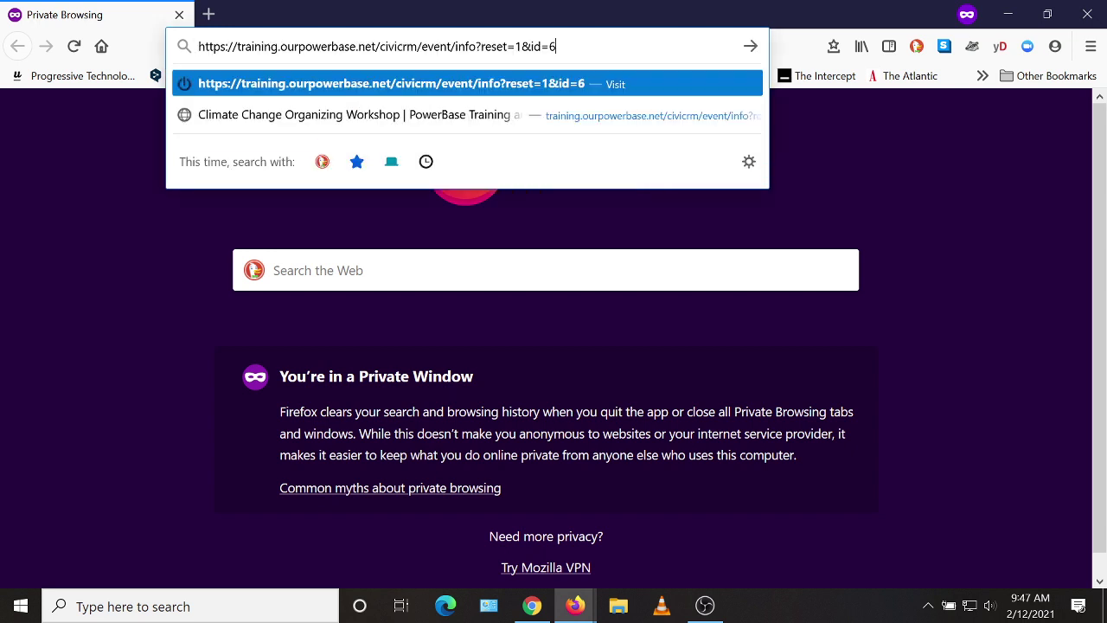
key(Return)
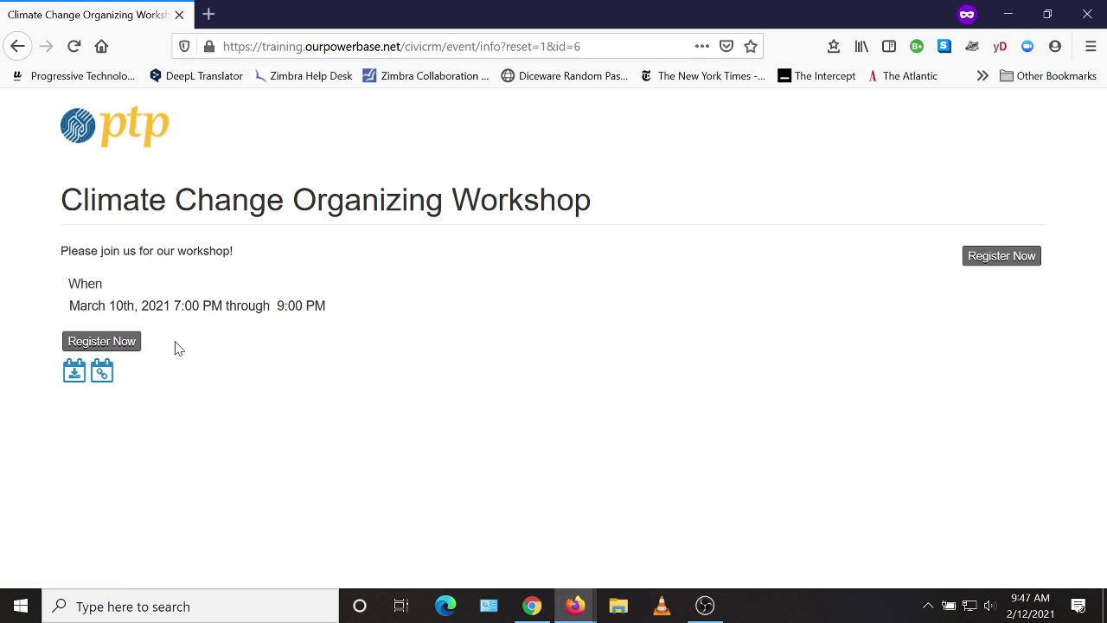
click(128, 346)
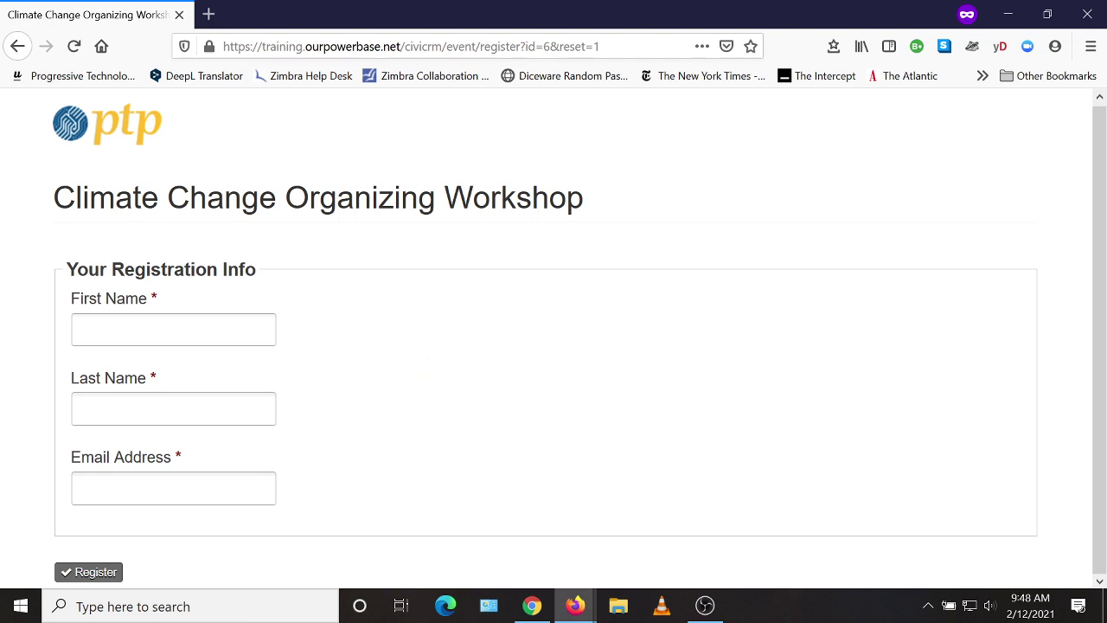
Fill in a test first name, last name and e-mail address, then submit the registration.
click(78, 328)
text(alicetest)
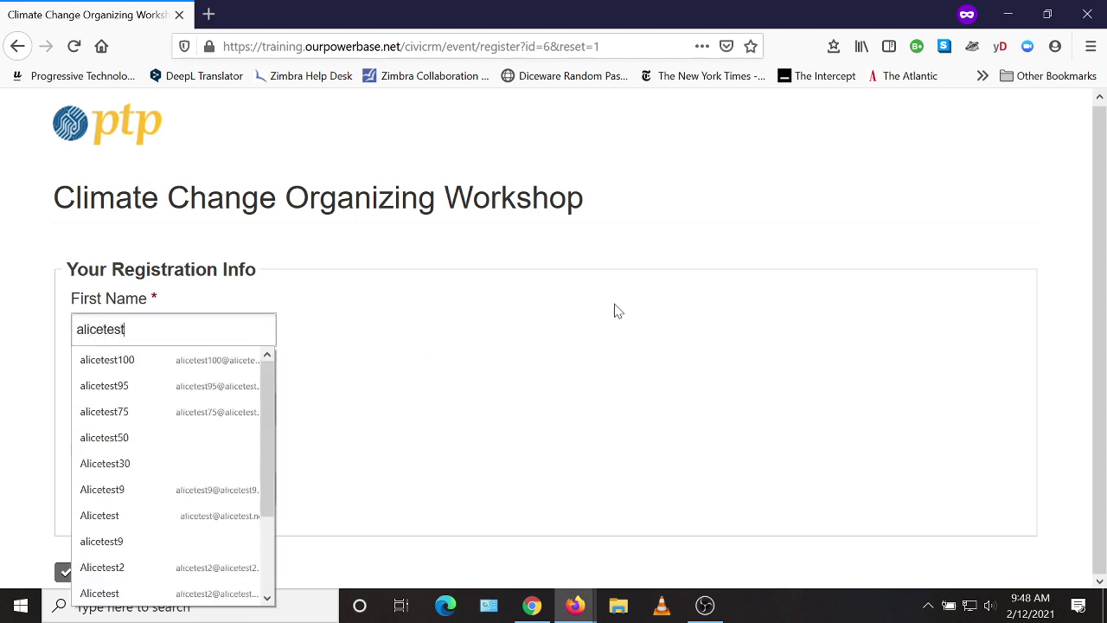
key(Escape)
key(Tab)
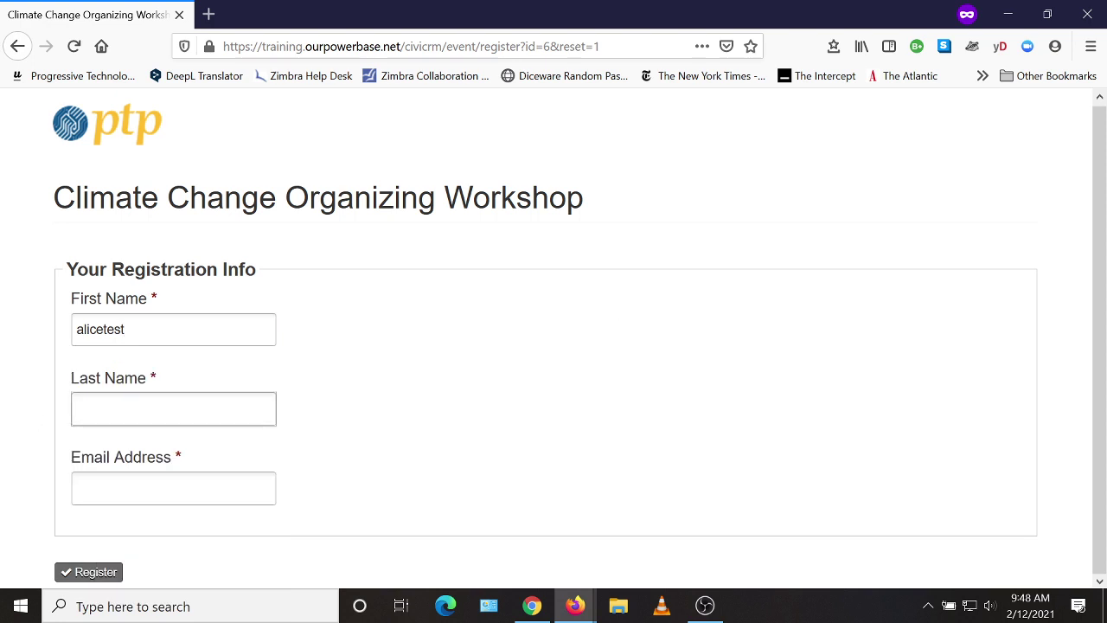
text(alicetest)
key(Escape)
key(Tab)
text(a)
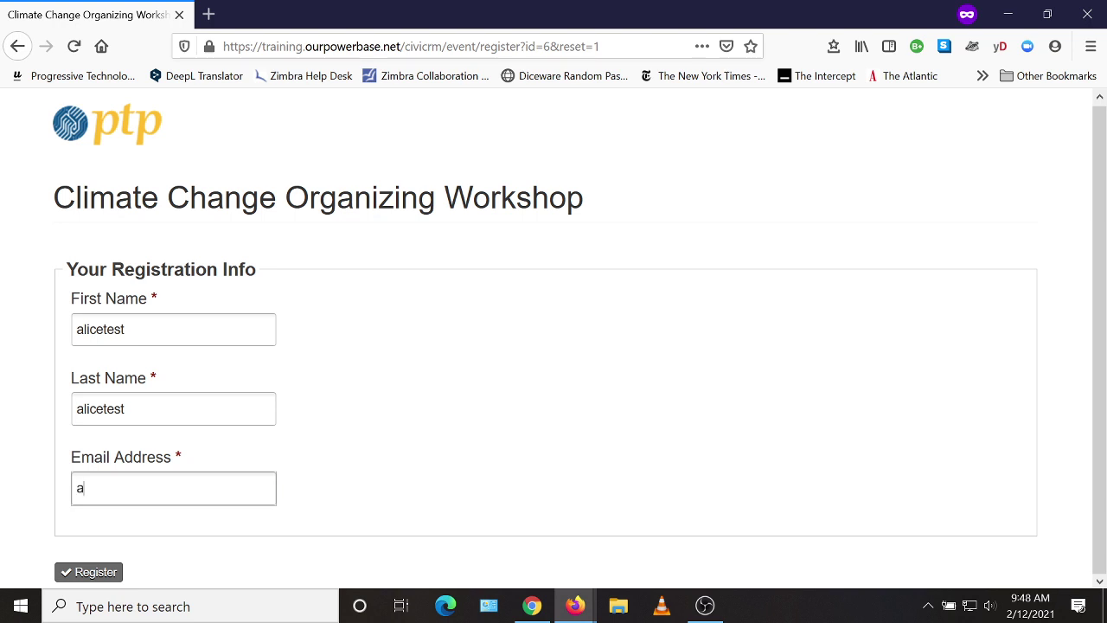
text(licetest)
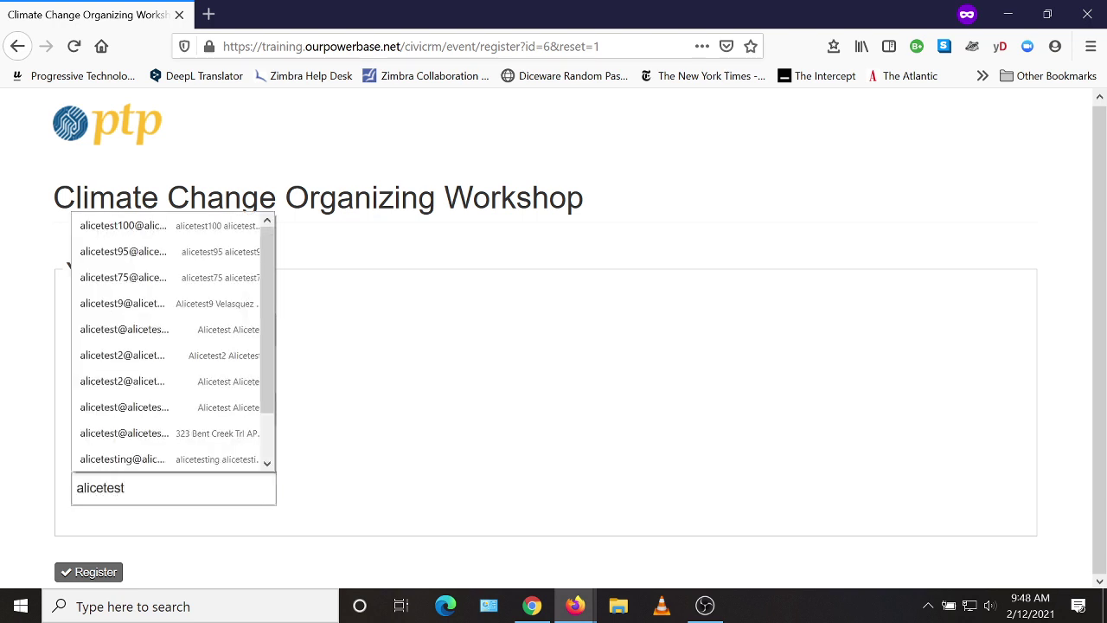
text(@alicetest.)
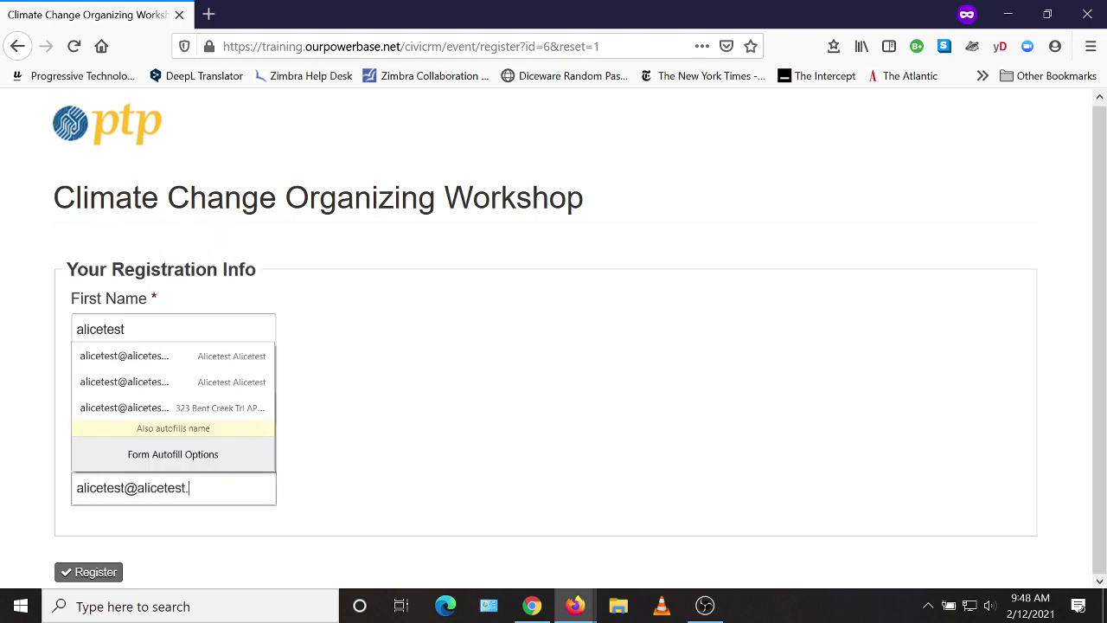
text(net)
key(Escape)
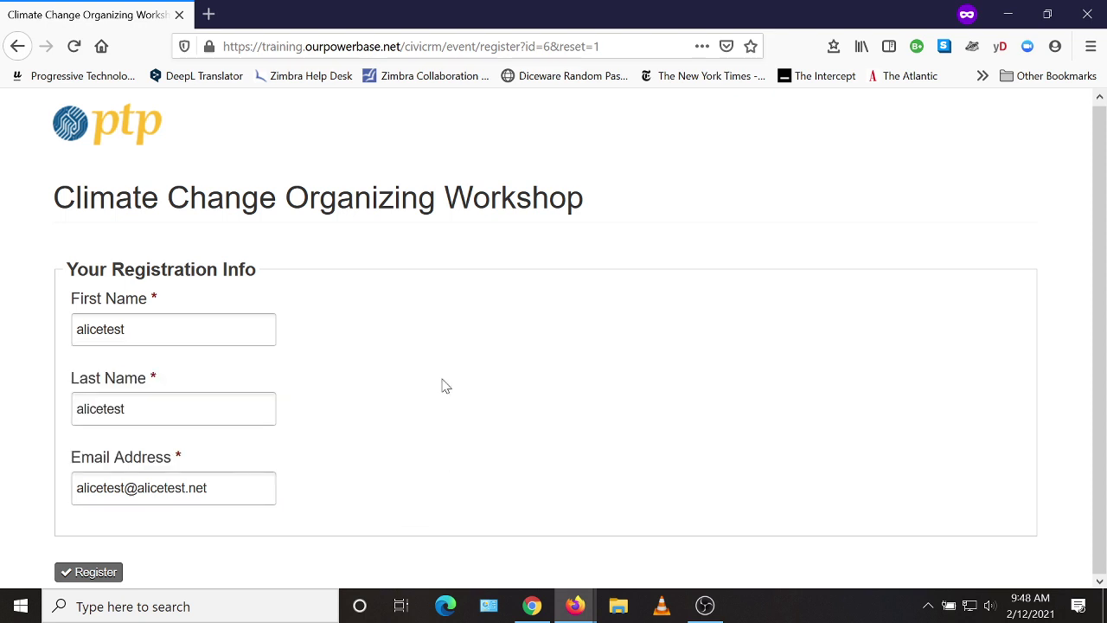
click(84, 575)
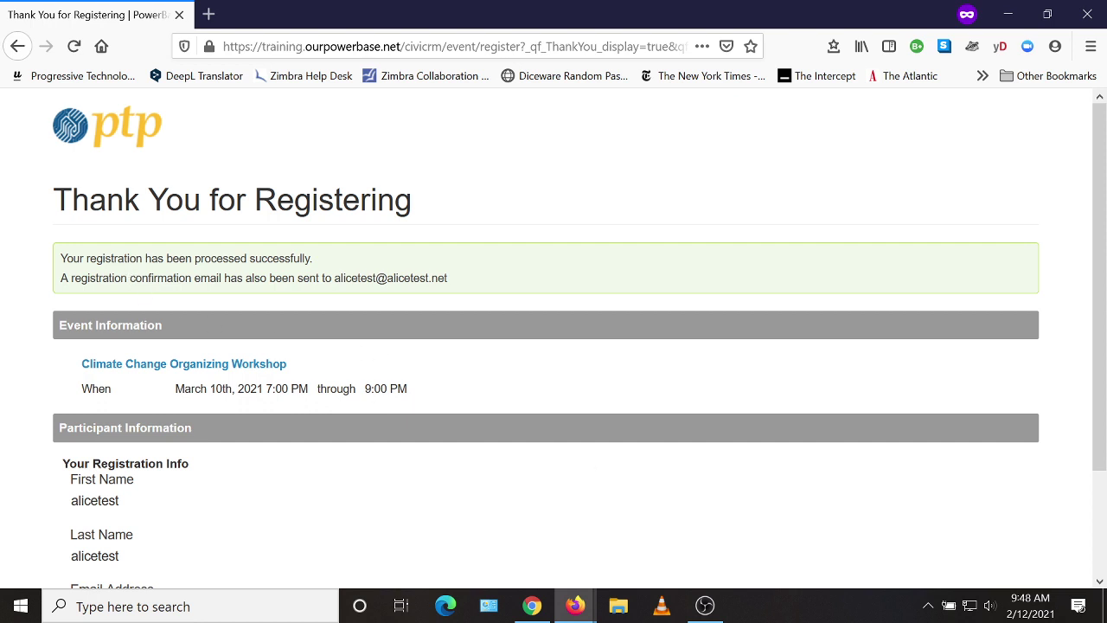
scroll(555, 307, down, 2)
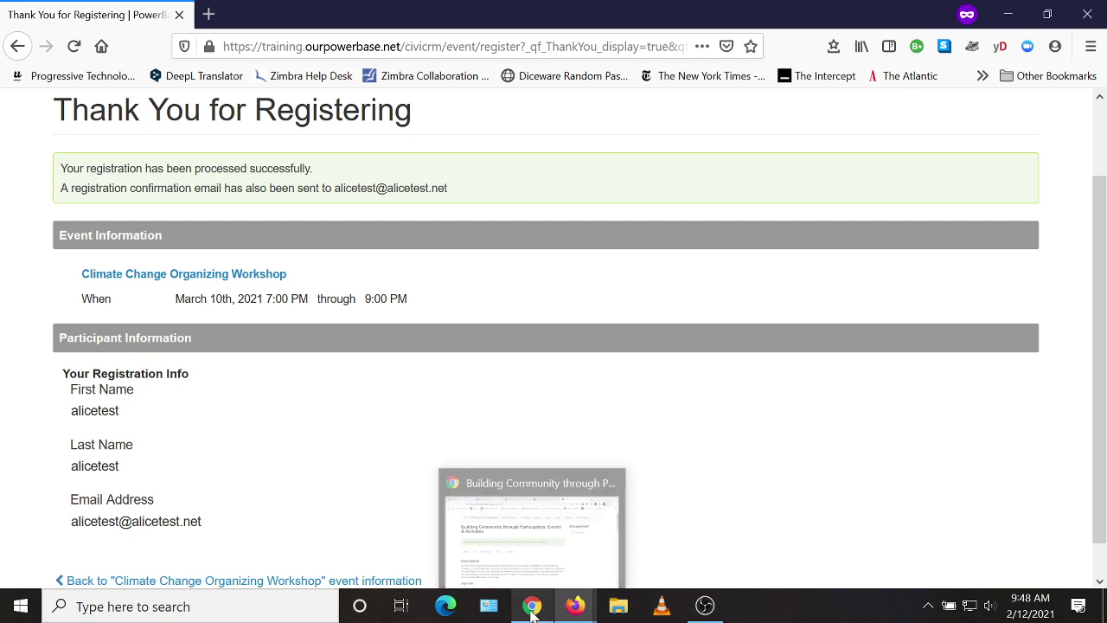
mouse_move(573, 609)
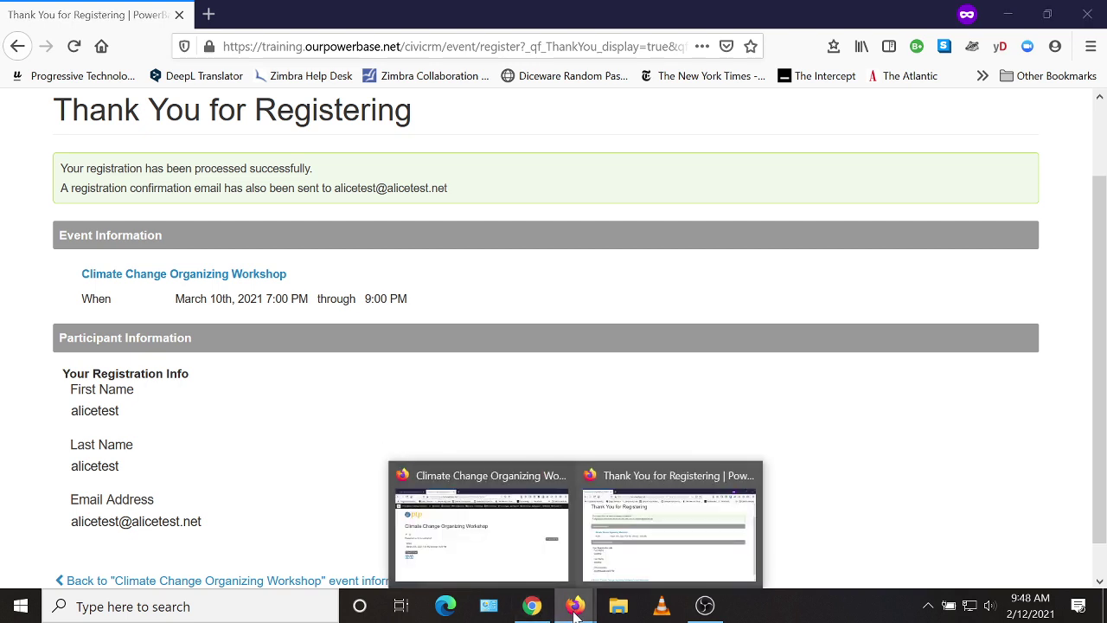
Return to the logged-in window's Manage Events tab and close the Event Links list.
click(502, 571)
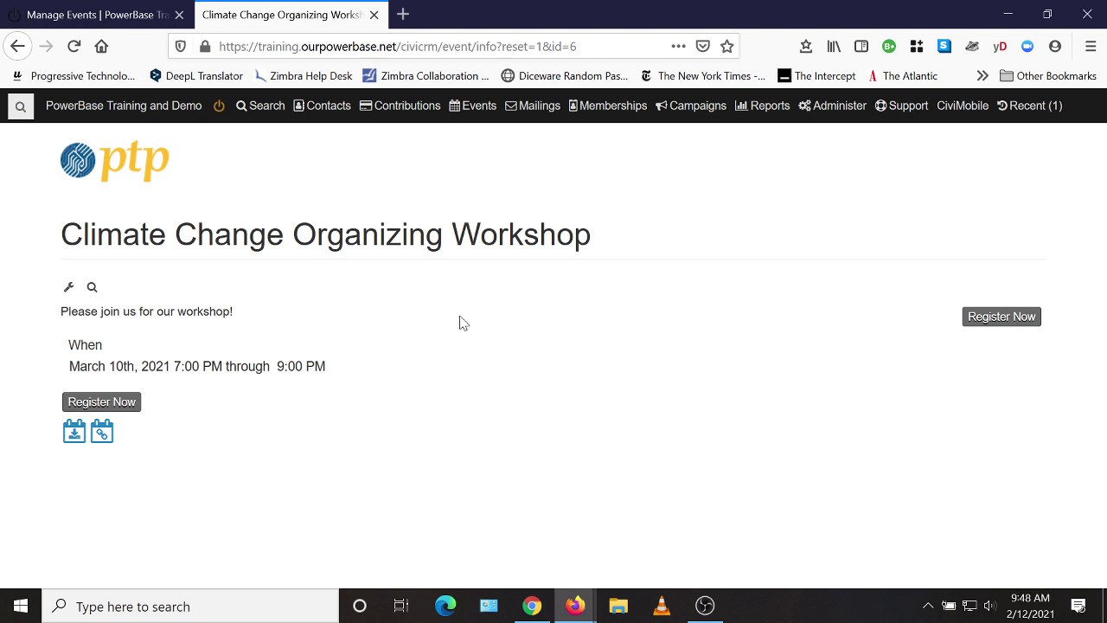
click(77, 16)
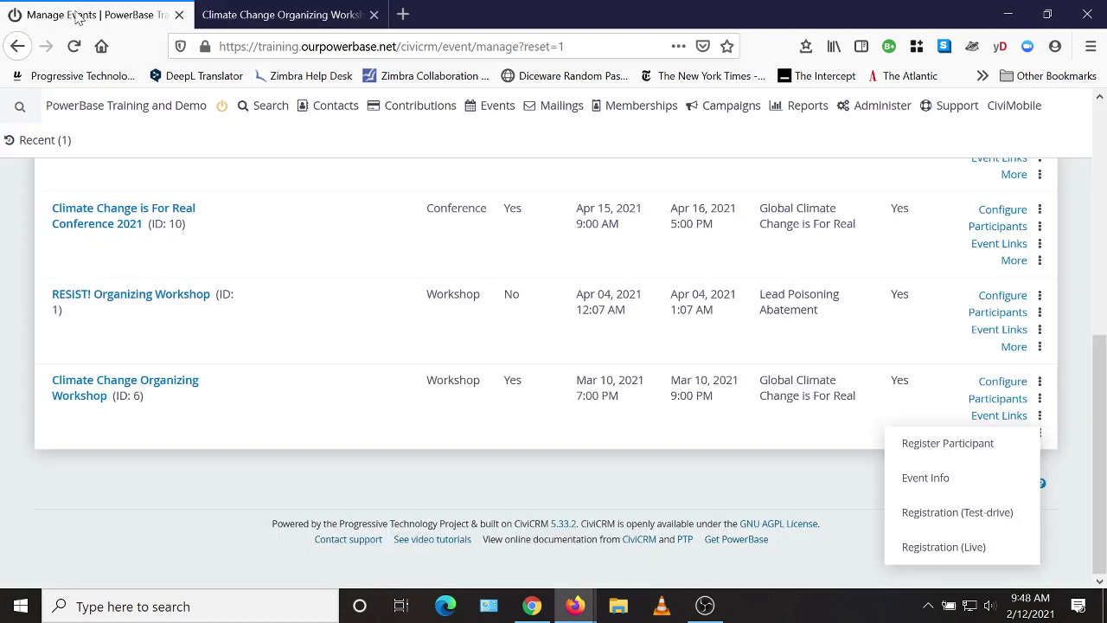
click(268, 427)
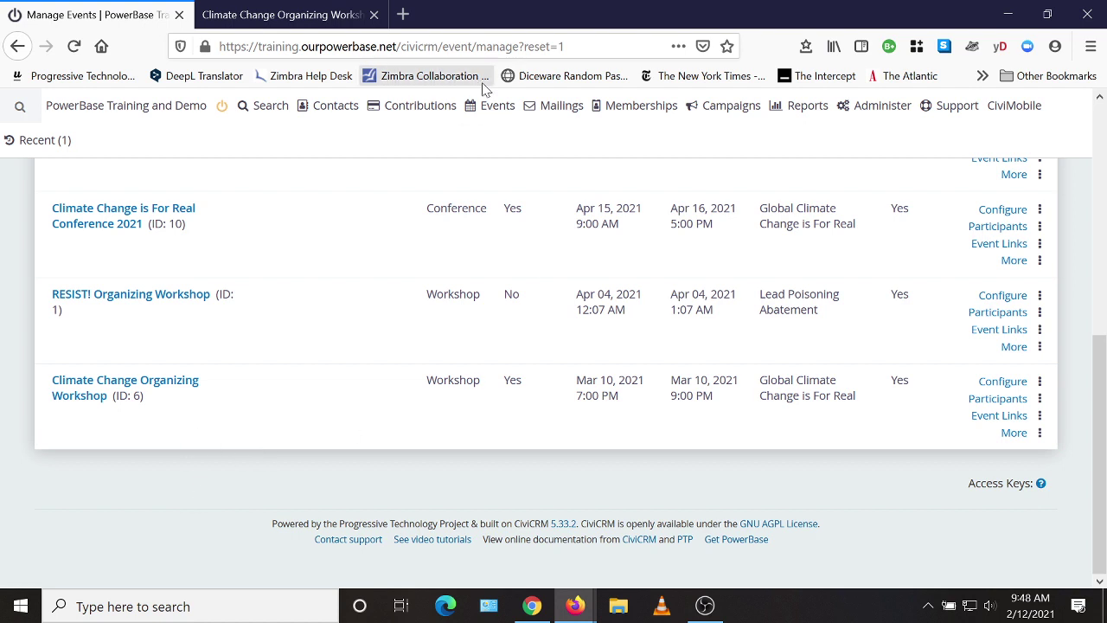
mouse_move(508, 113)
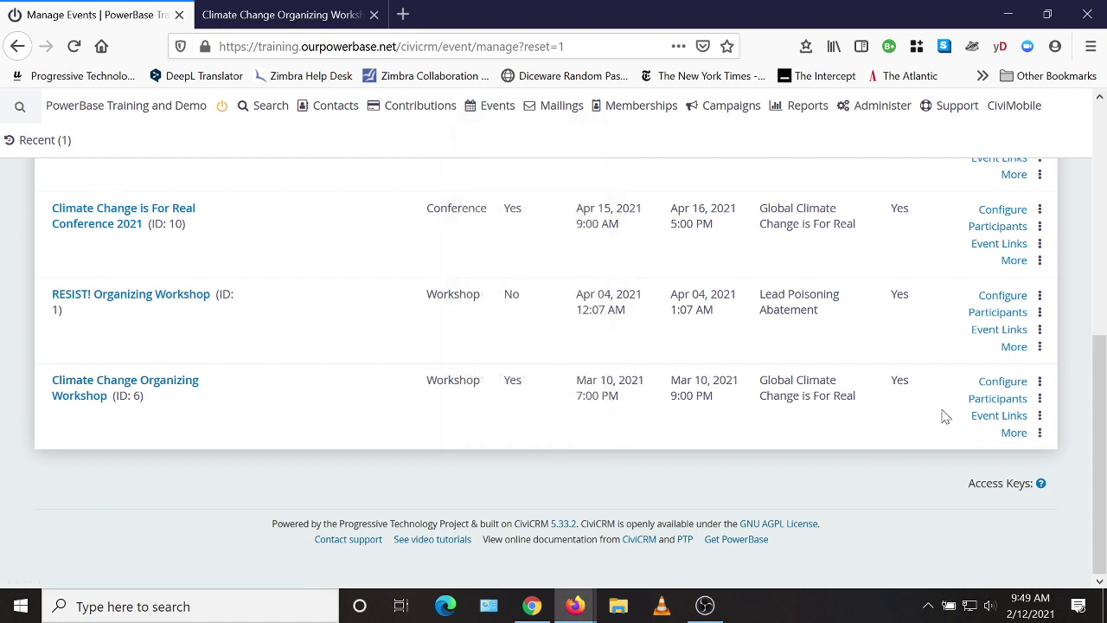
mouse_move(990, 403)
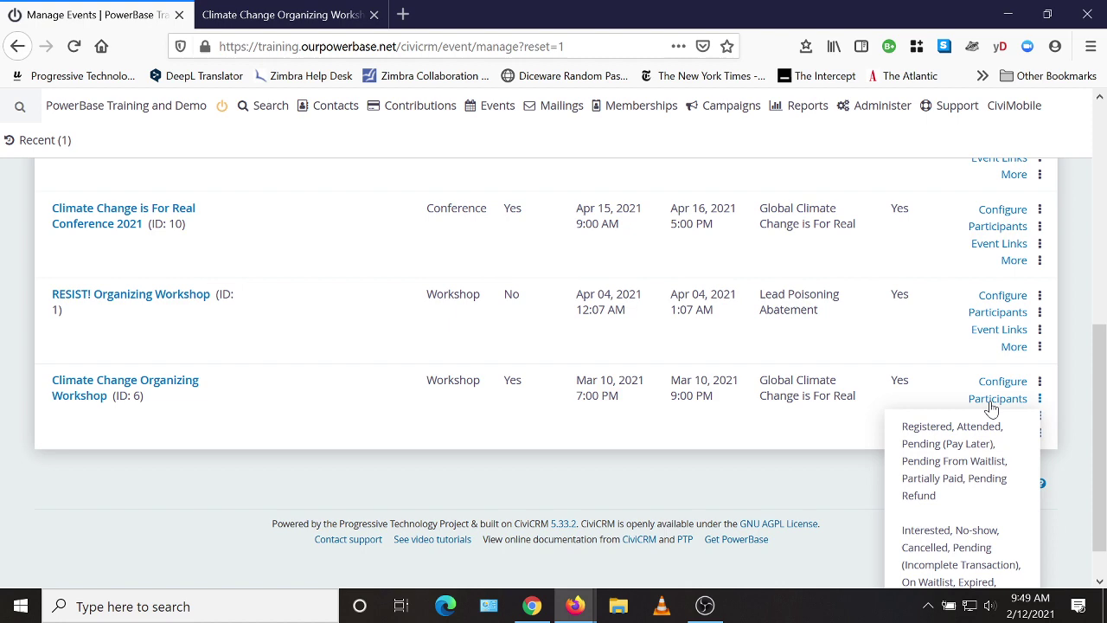
Show the workshop's Registered/Attended/Pending participants, now 52, in Find Participants.
click(948, 457)
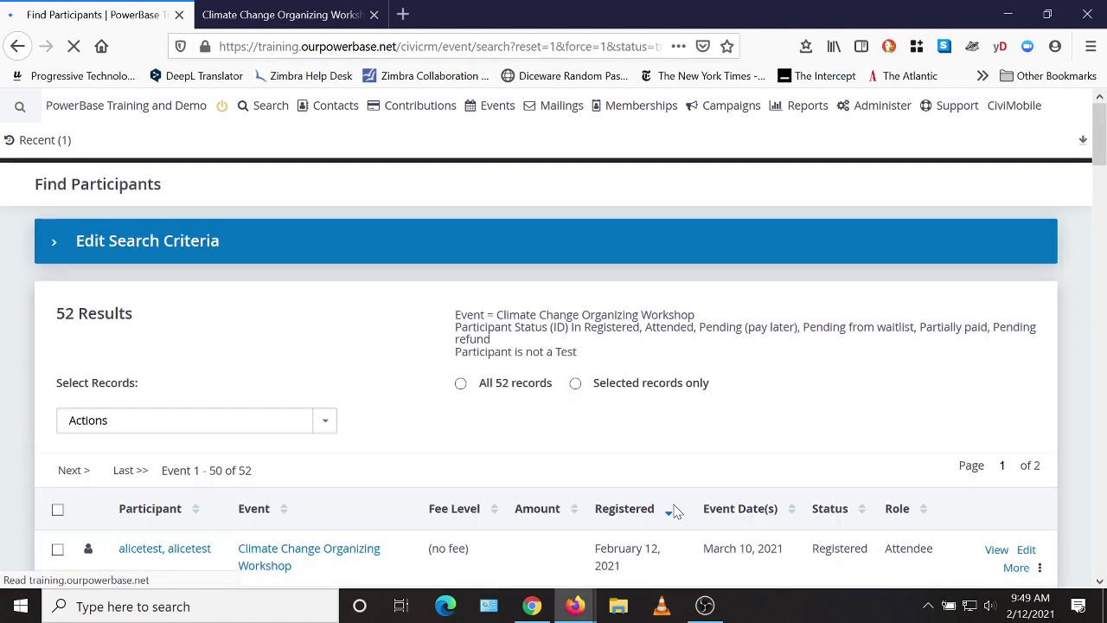
scroll(400, 302, down, 3)
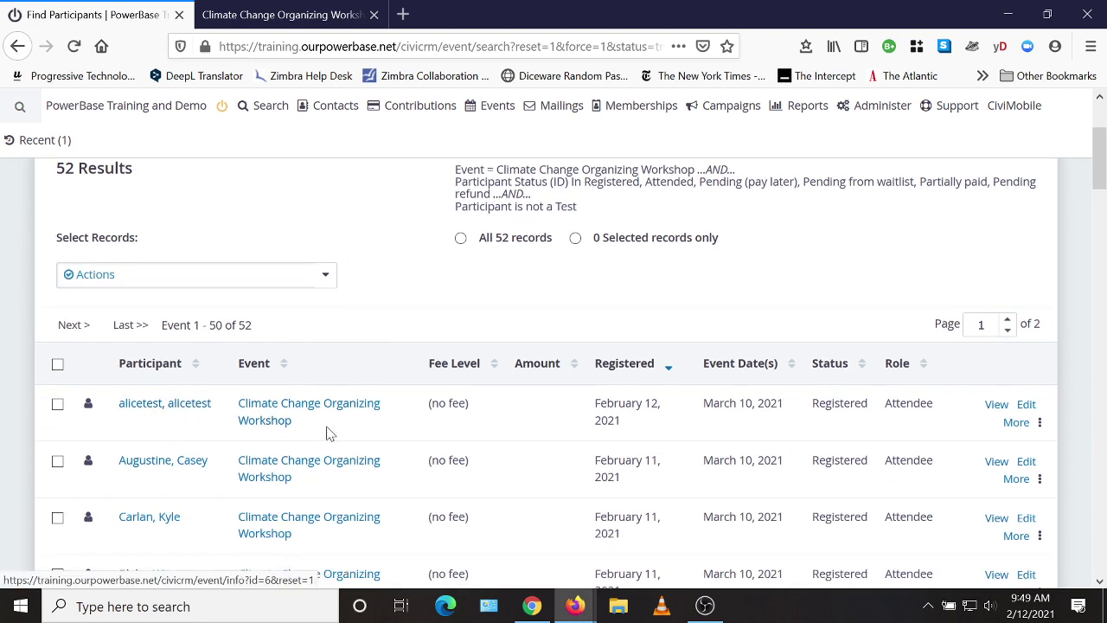
scroll(765, 444, up, 3)
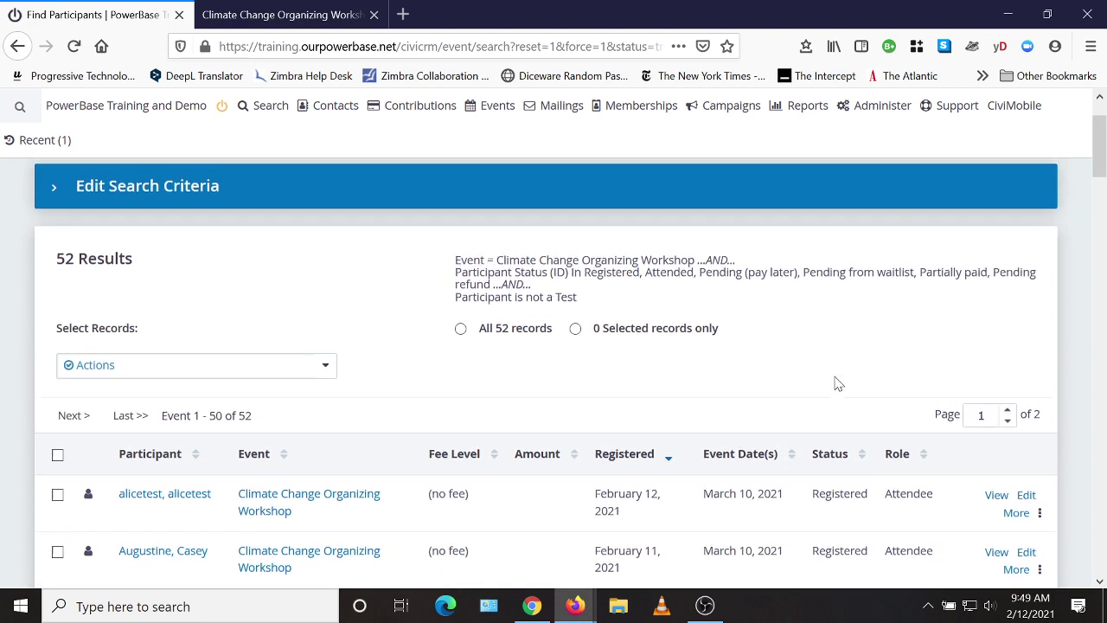
scroll(852, 424, down, 1)
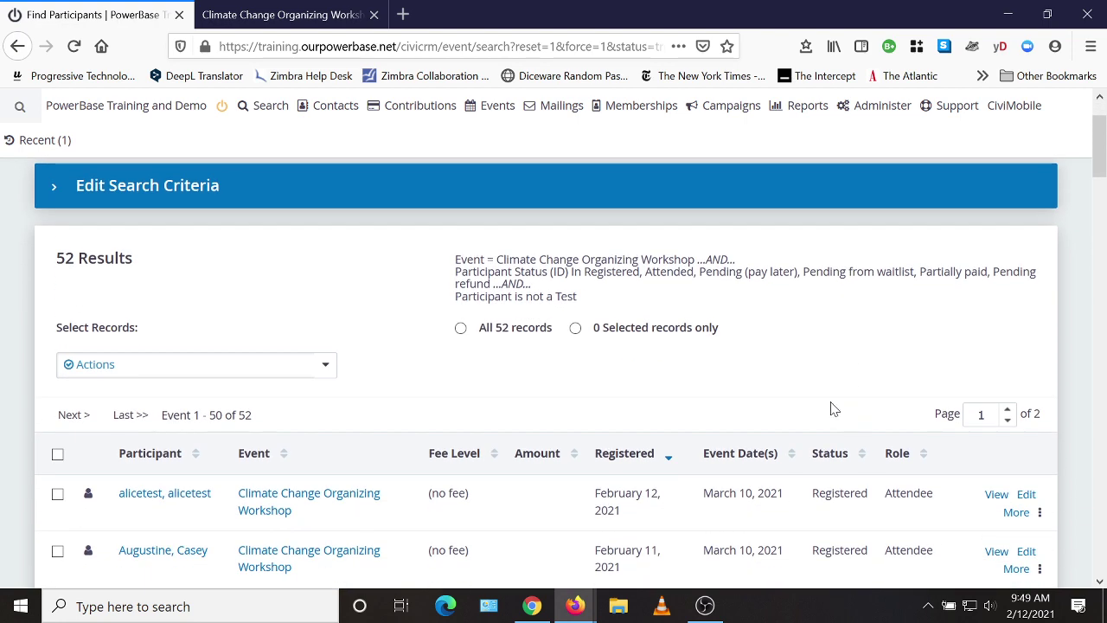